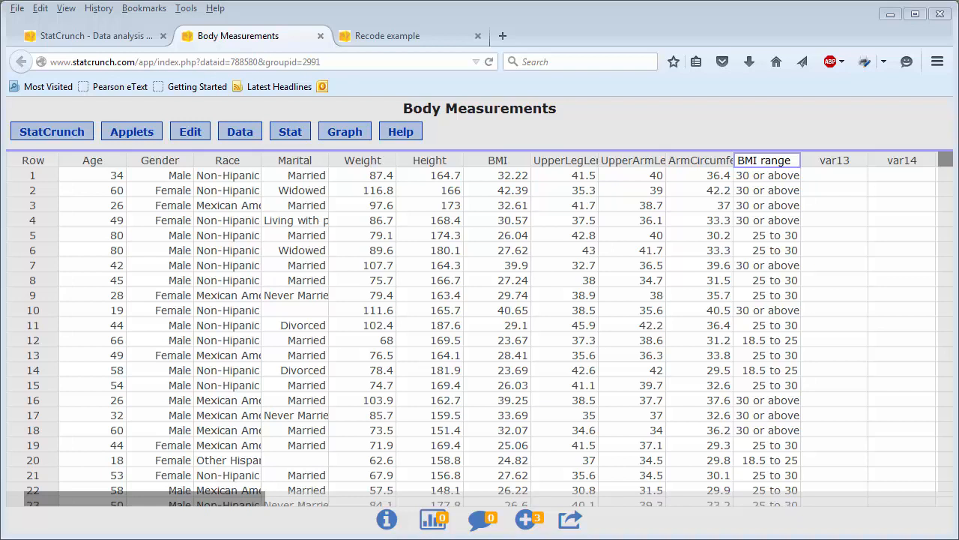
# Start a recode of the BMI range column in the Body Measurements data
pyautogui.click(240, 133)
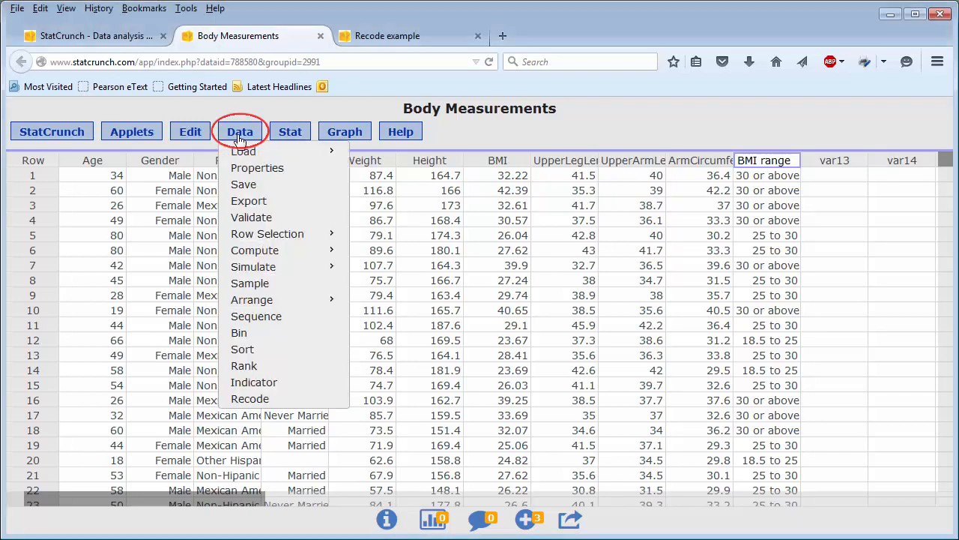
pyautogui.click(255, 399)
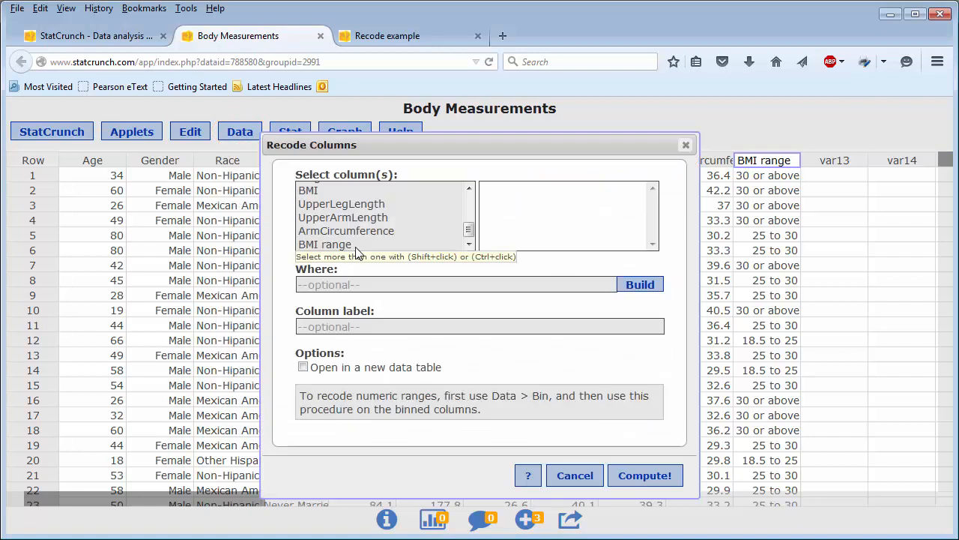
pyautogui.click(325, 244)
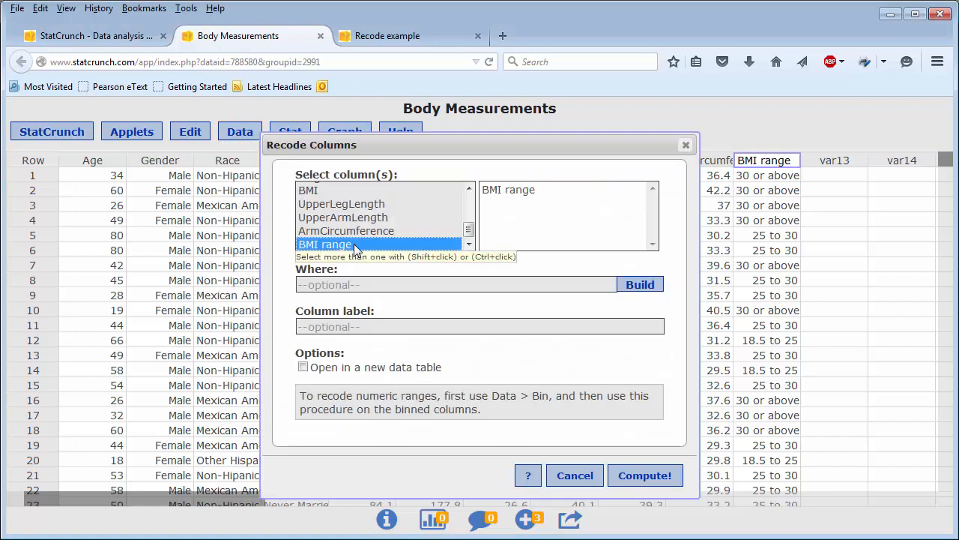
pyautogui.click(641, 475)
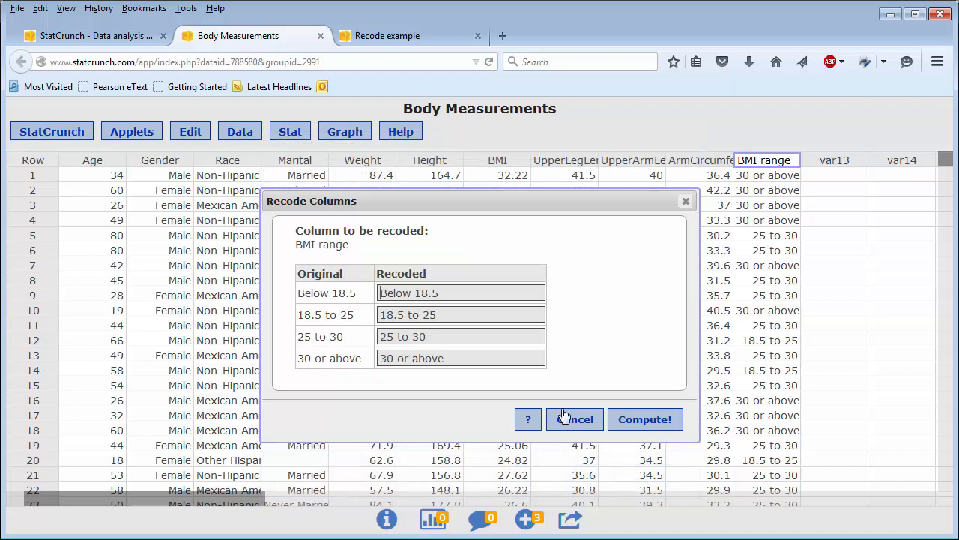
# Recode the BMI range value Below 18.5 as Underweight and 18.5 to 25 as Normal
pyautogui.click(455, 293)
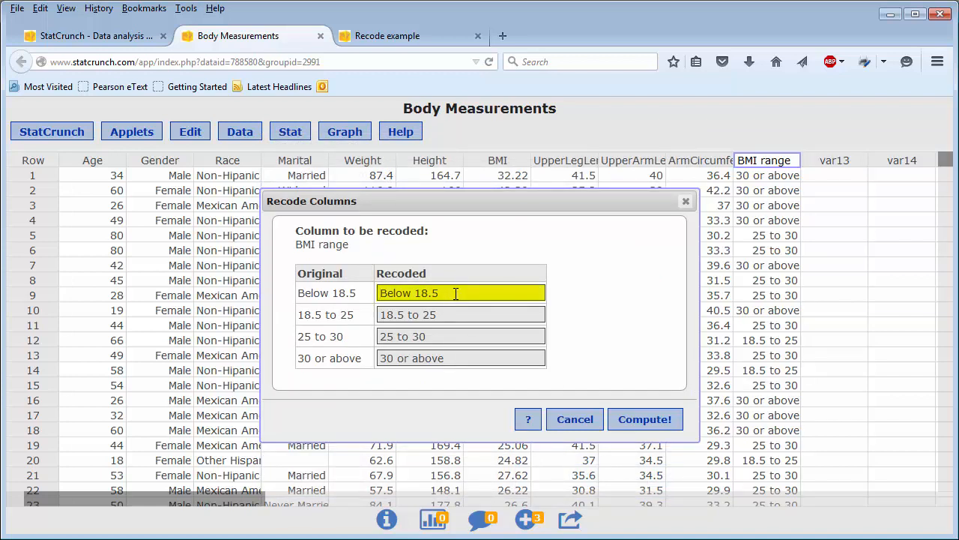
pyautogui.moveTo(455, 293); pyautogui.dragTo(341, 294)
pyautogui.write('Underweight')
pyautogui.press('Tab')
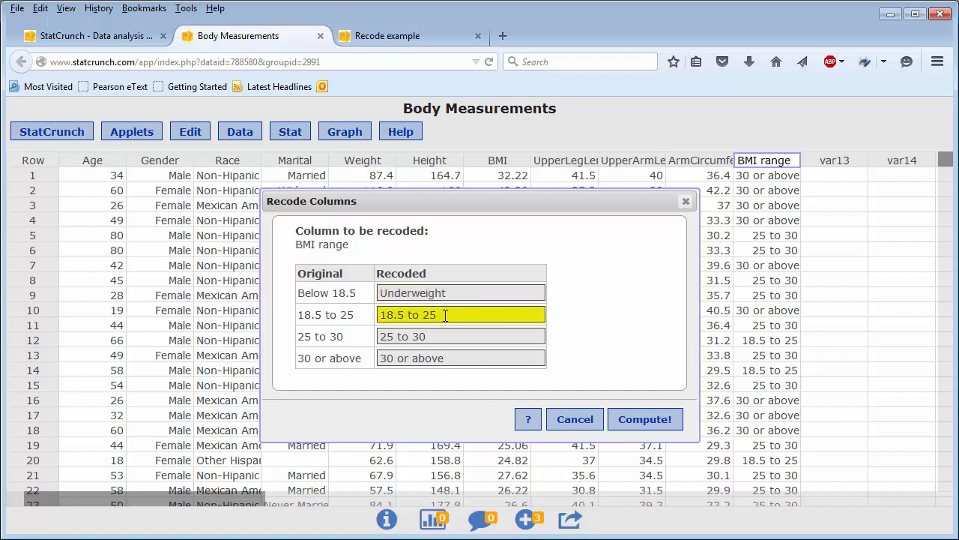
pyautogui.moveTo(446, 315); pyautogui.dragTo(379, 315)
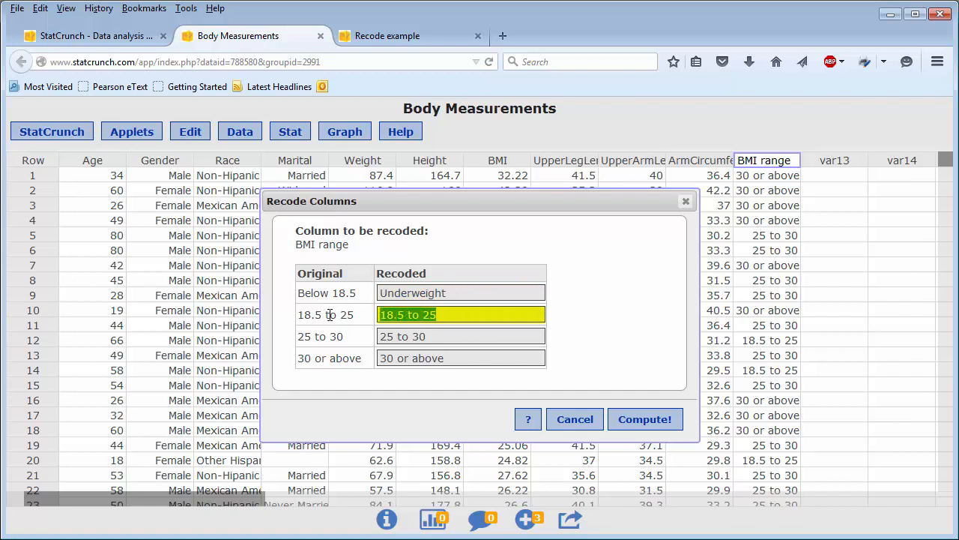
pyautogui.write('Normal')
pyautogui.press('Tab')
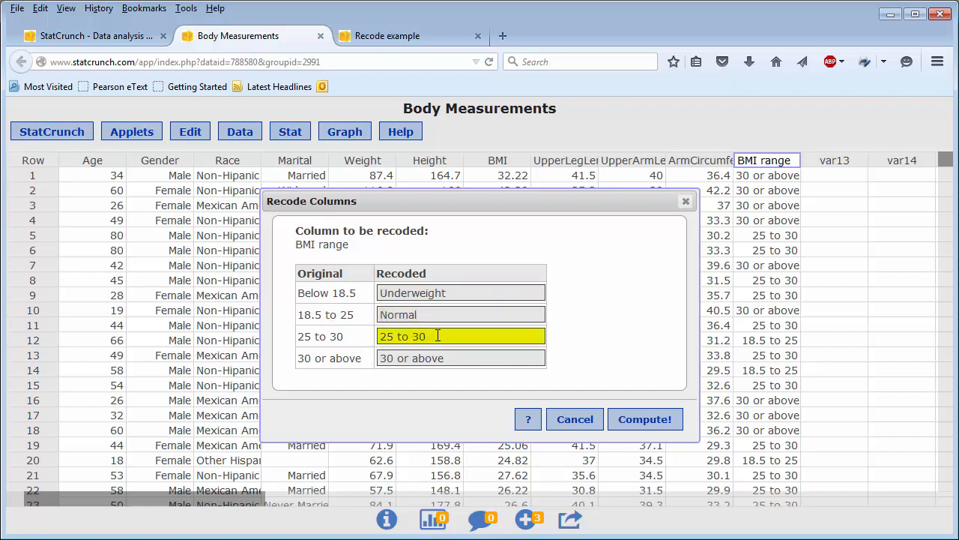
# Recode 25 to 30 as Overweight and 30 or above as Obese, and compute the recoded column
pyautogui.moveTo(429, 336); pyautogui.dragTo(359, 336)
pyautogui.write('Overweight')
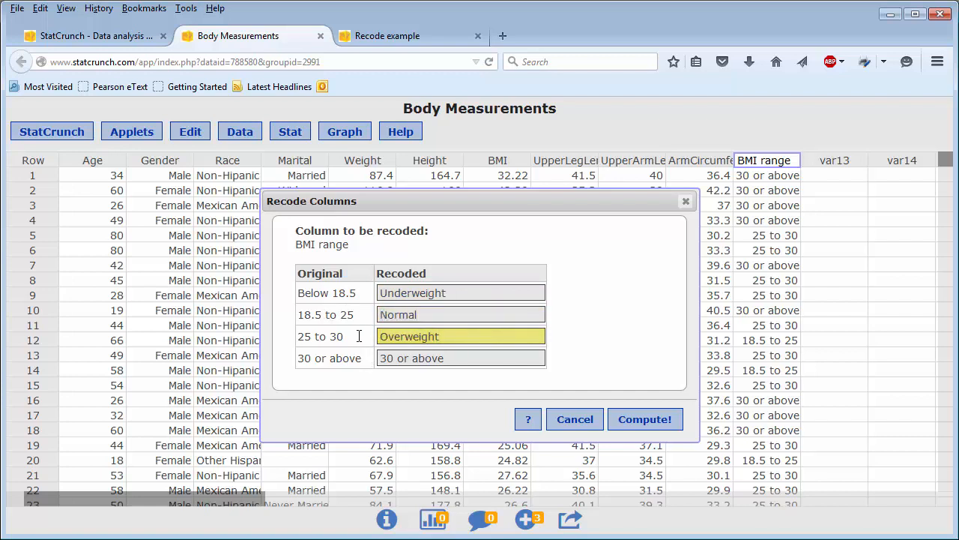
pyautogui.press('Tab')
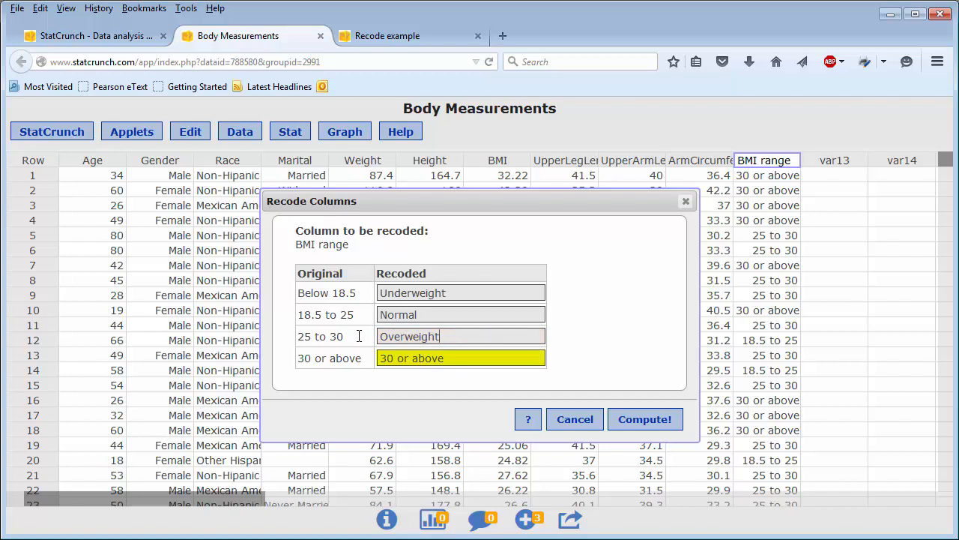
pyautogui.moveTo(450, 358); pyautogui.dragTo(369, 358)
pyautogui.write('Obese')
pyautogui.press('Tab')
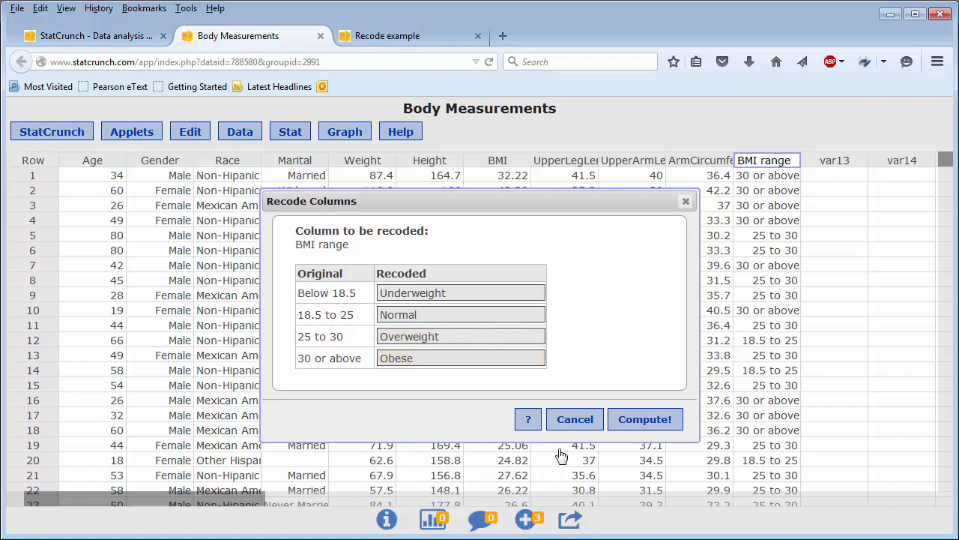
pyautogui.click(651, 421)
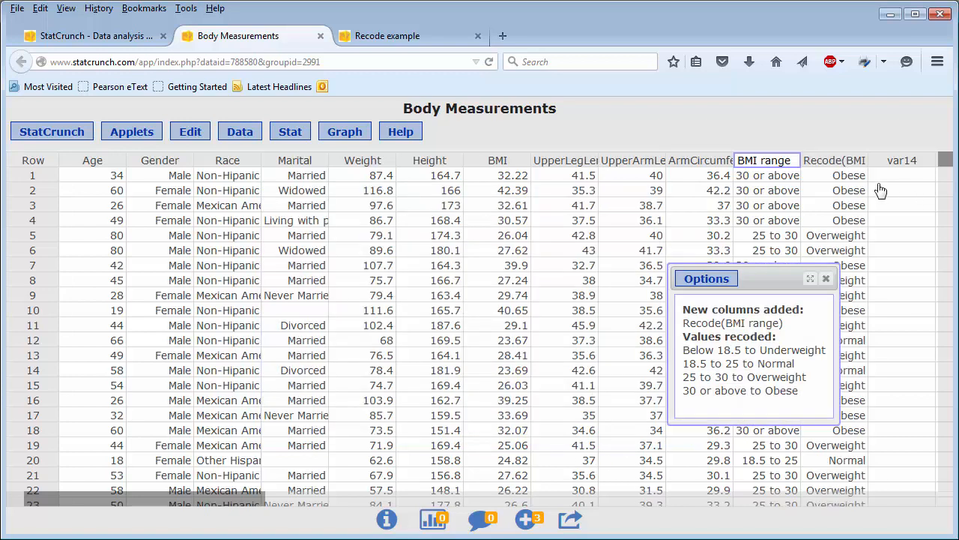
pyautogui.moveTo(805, 276); pyautogui.dragTo(667, 281)
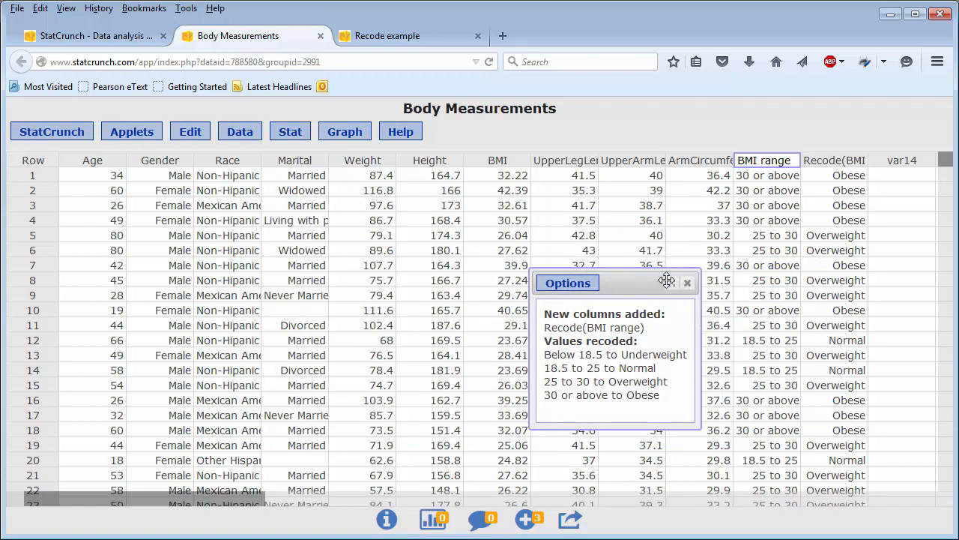
pyautogui.click(687, 283)
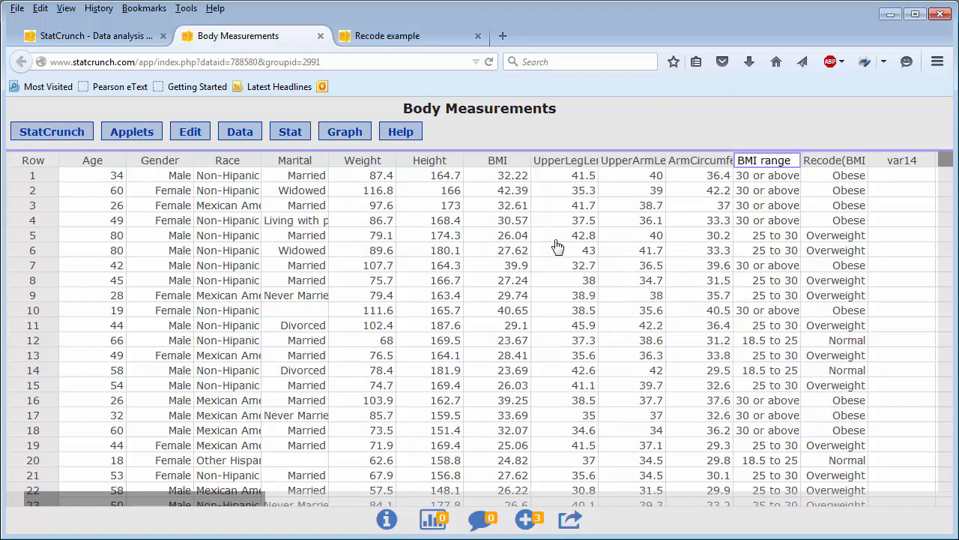
# Create a pie chart with data from the Recode(BMI range) column and move it up over the data table
pyautogui.click(336, 135)
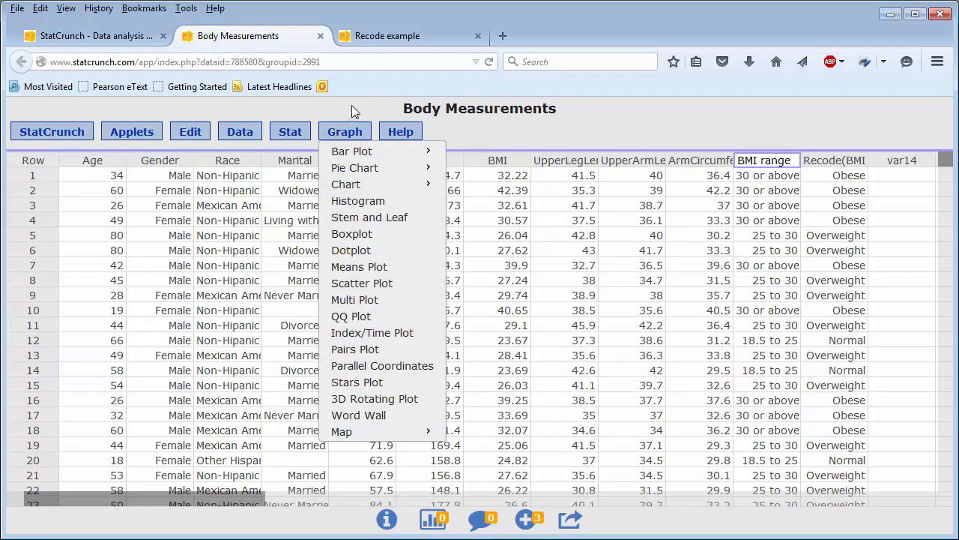
pyautogui.moveTo(381, 172)
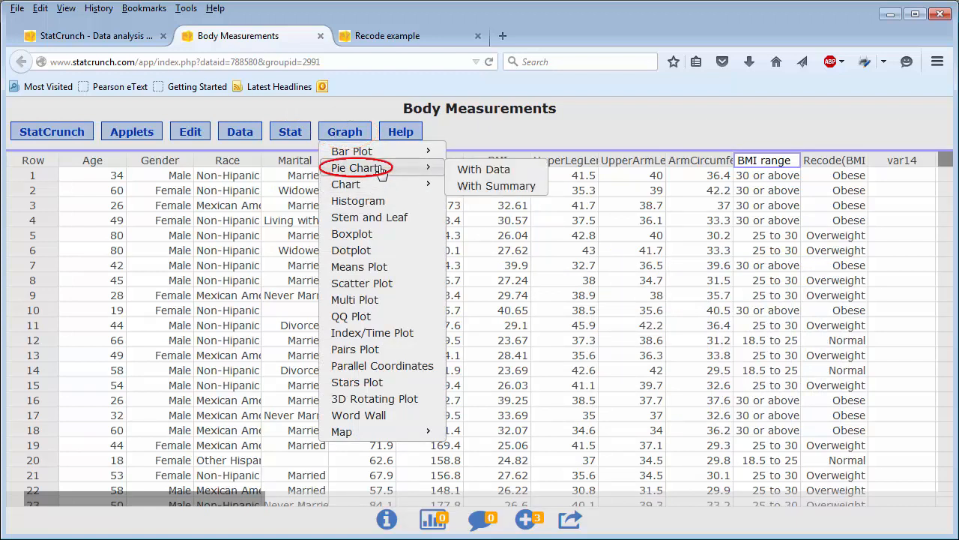
pyautogui.click(467, 168)
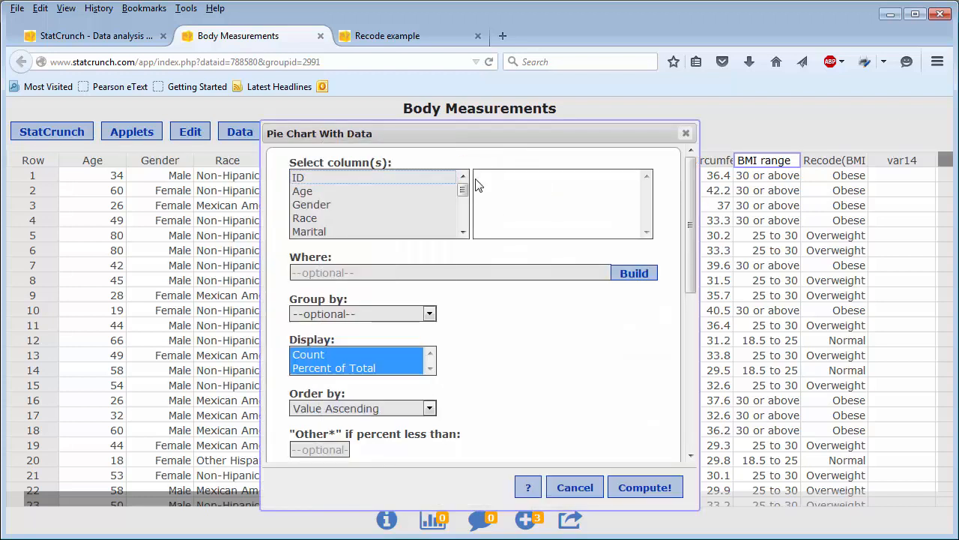
pyautogui.moveTo(461, 189); pyautogui.dragTo(363, 237)
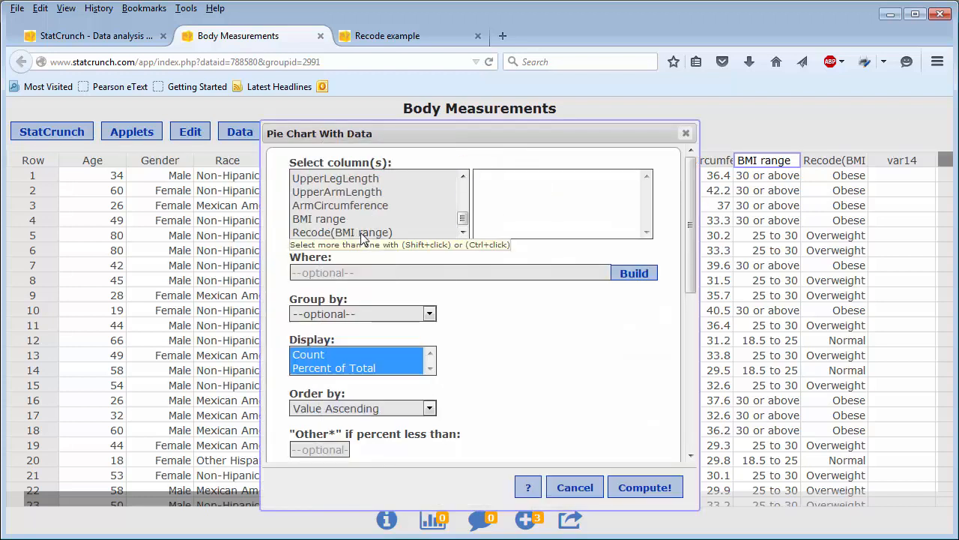
pyautogui.click(364, 234)
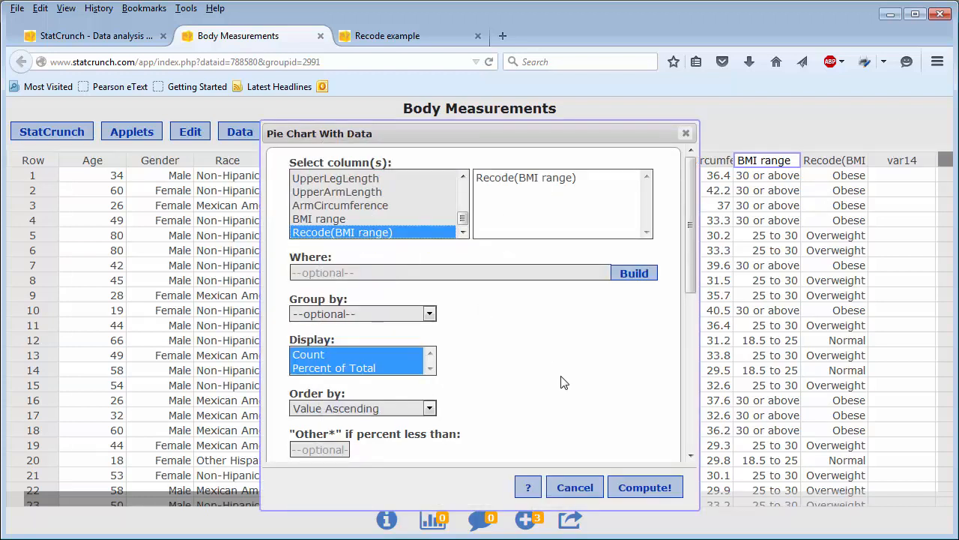
pyautogui.click(625, 488)
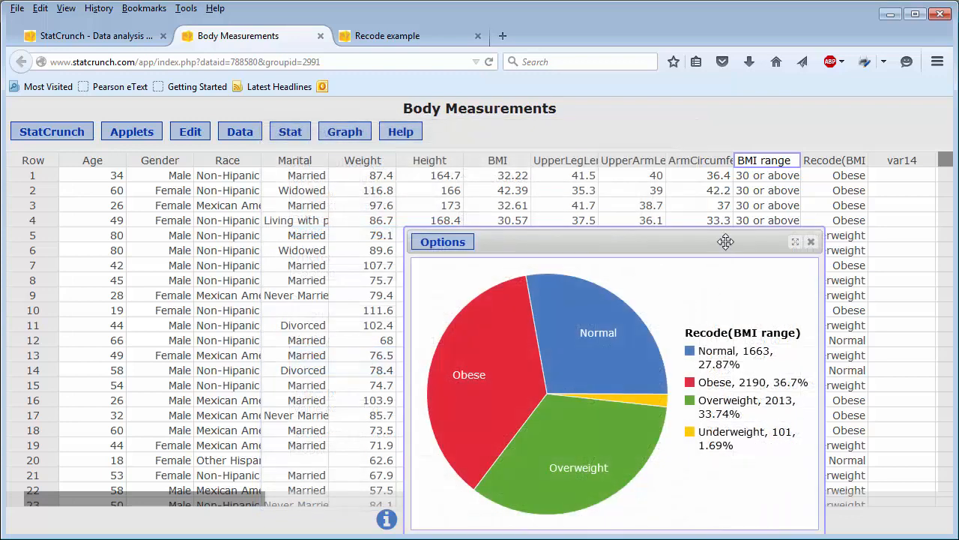
pyautogui.moveTo(726, 241); pyautogui.dragTo(681, 185)
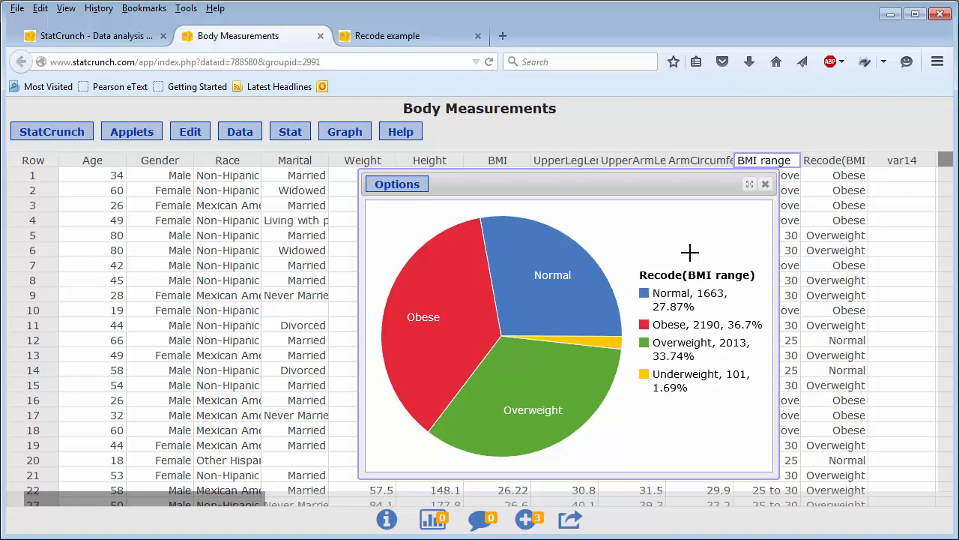
# Switch to the Recode example data set, create a pie chart of the Major column and close it
pyautogui.click(408, 36)
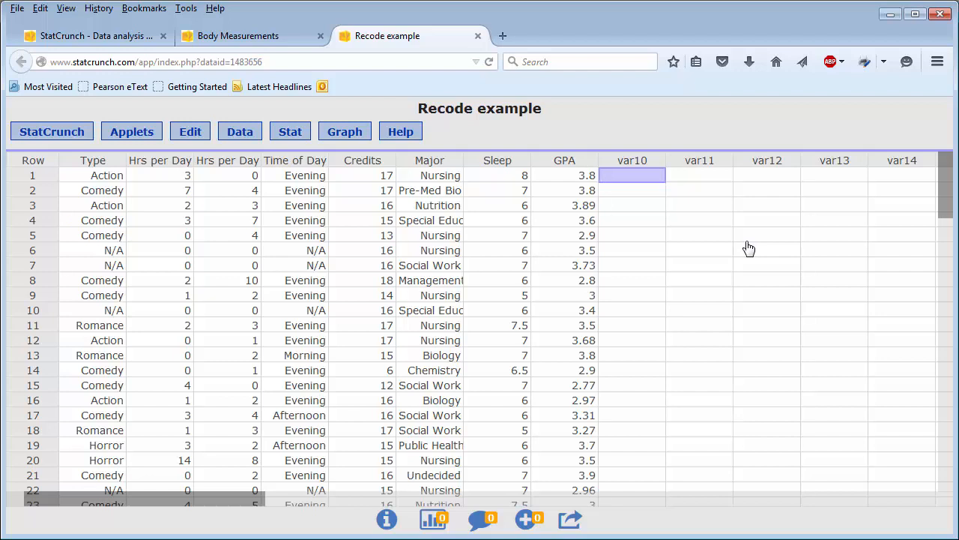
pyautogui.click(352, 134)
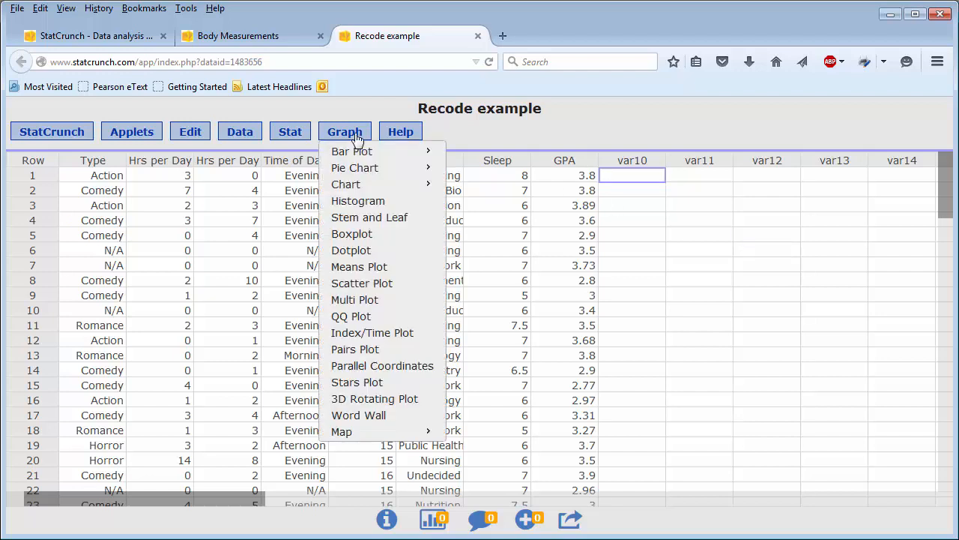
pyautogui.moveTo(373, 167)
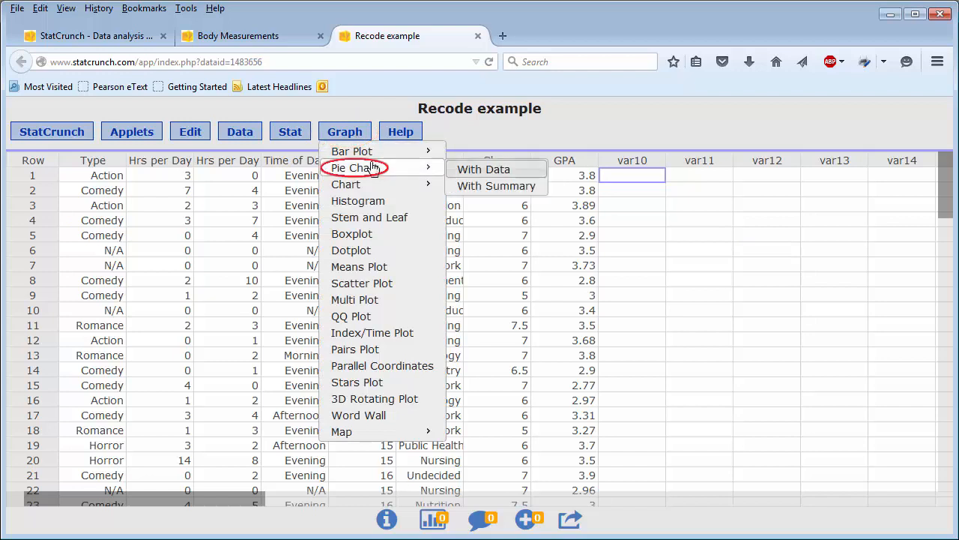
pyautogui.click(485, 169)
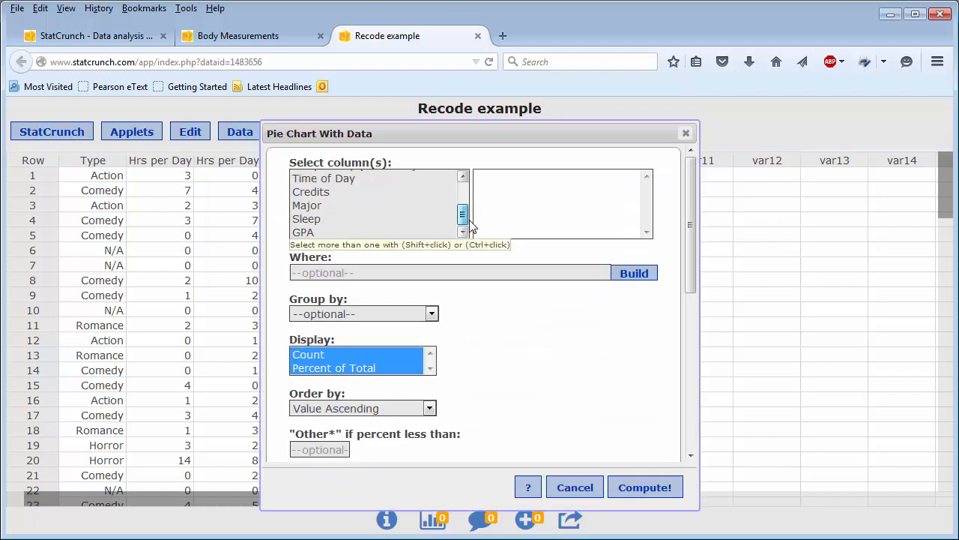
pyautogui.click(330, 208)
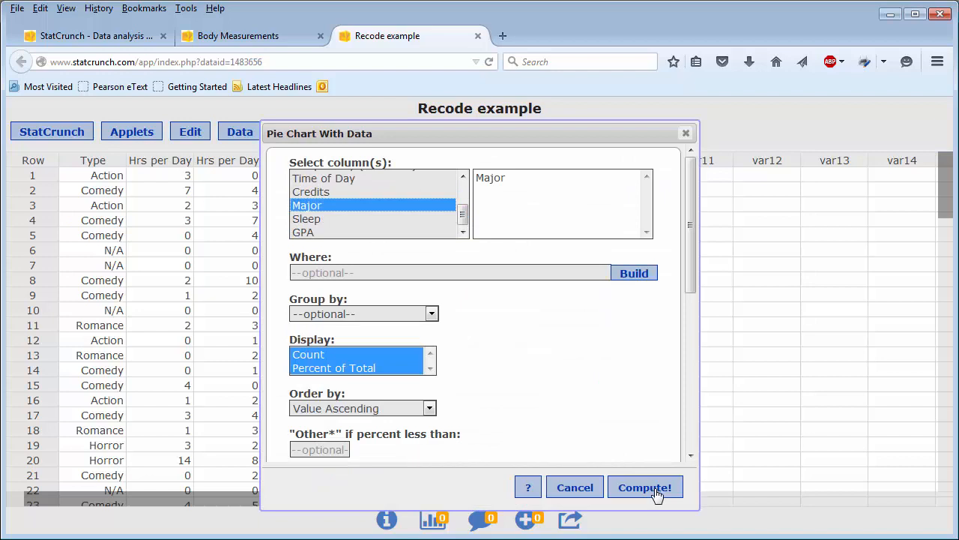
pyautogui.click(644, 487)
pyautogui.moveTo(627, 246); pyautogui.dragTo(581, 181)
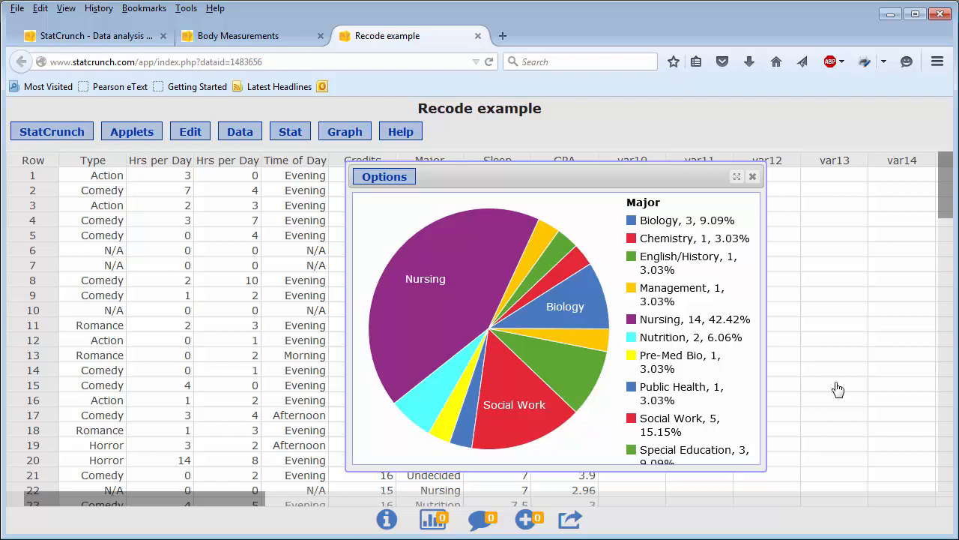
pyautogui.click(752, 176)
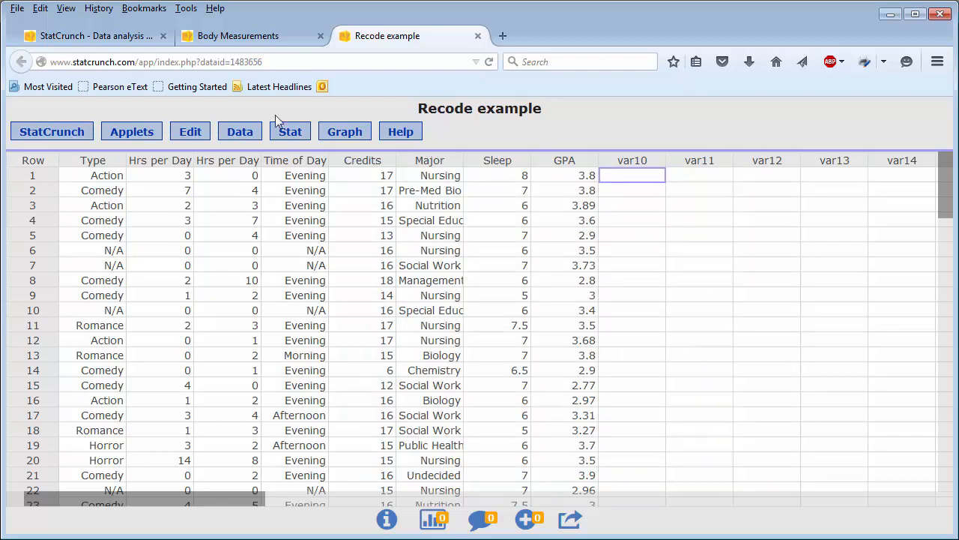
# Start a recode of the Major column and recode Biology, Chemistry, Nutrition and Pre-Med Bio as Science
pyautogui.click(240, 131)
pyautogui.click(250, 398)
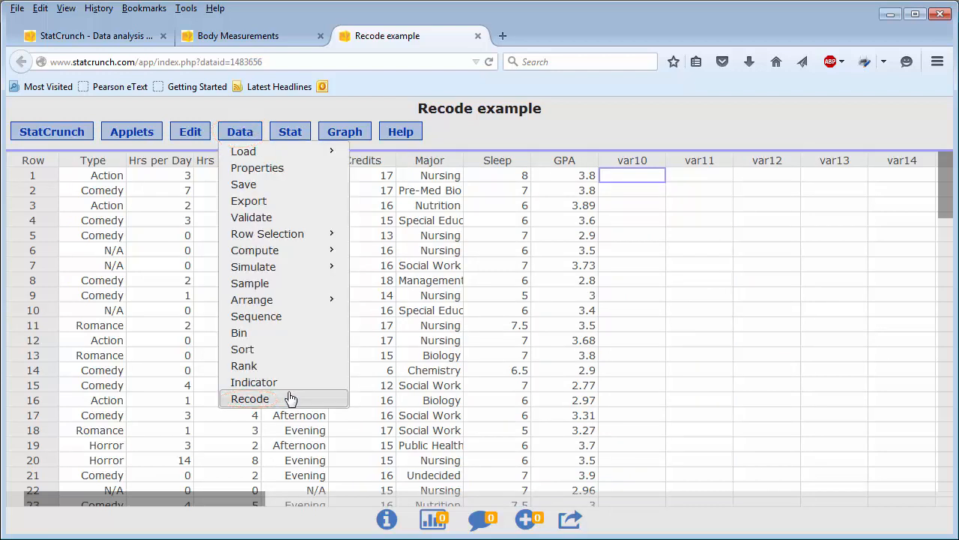
pyautogui.scroll(-2, 355, 213)
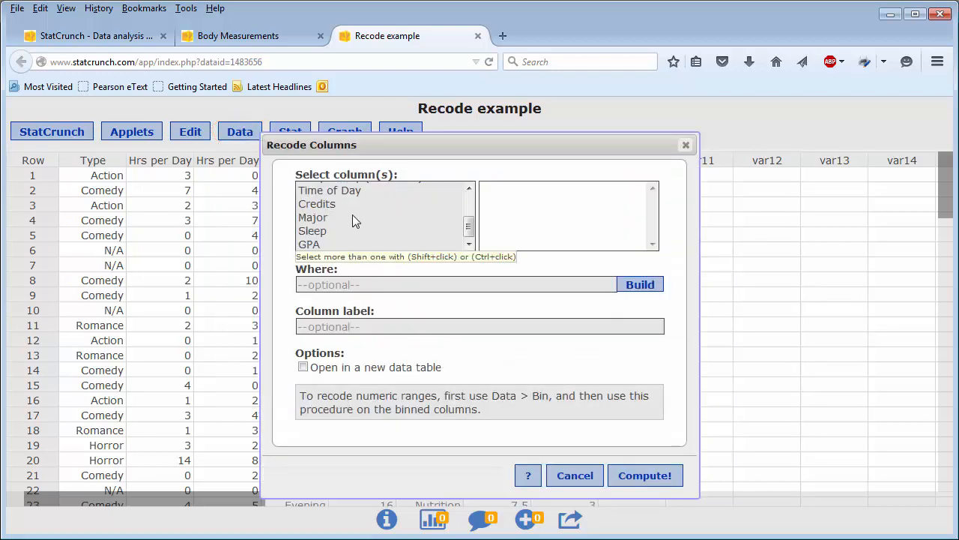
pyautogui.click(352, 217)
pyautogui.click(644, 475)
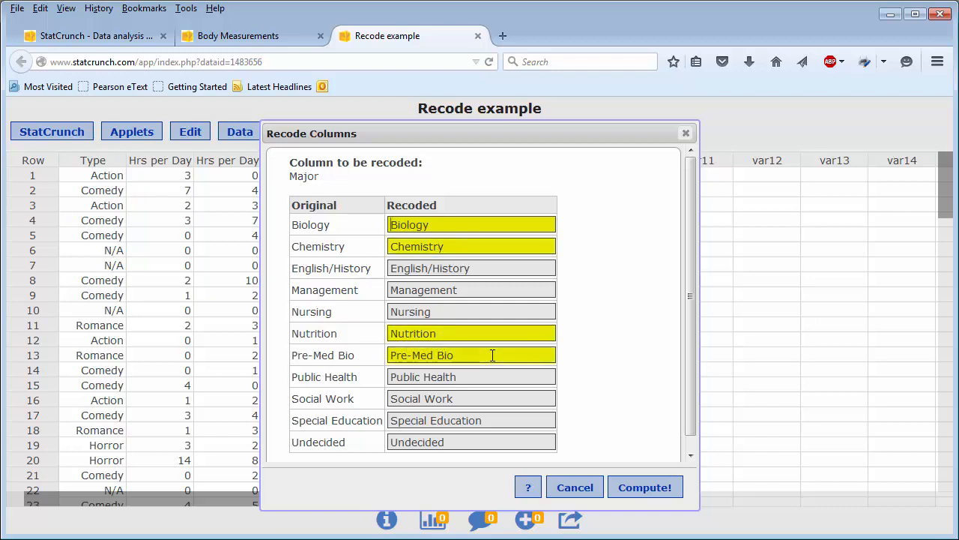
pyautogui.moveTo(429, 225); pyautogui.dragTo(385, 225)
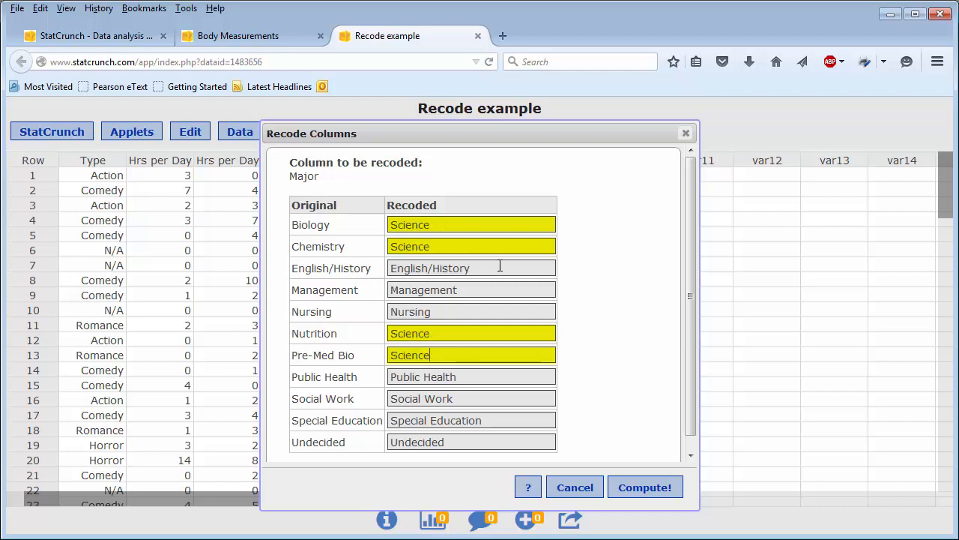
pyautogui.click(490, 268)
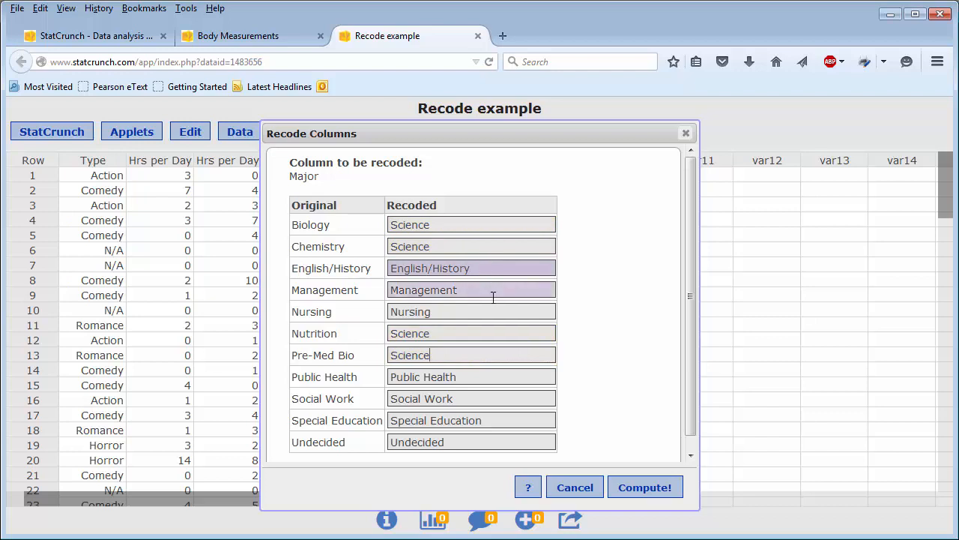
pyautogui.click(491, 377)
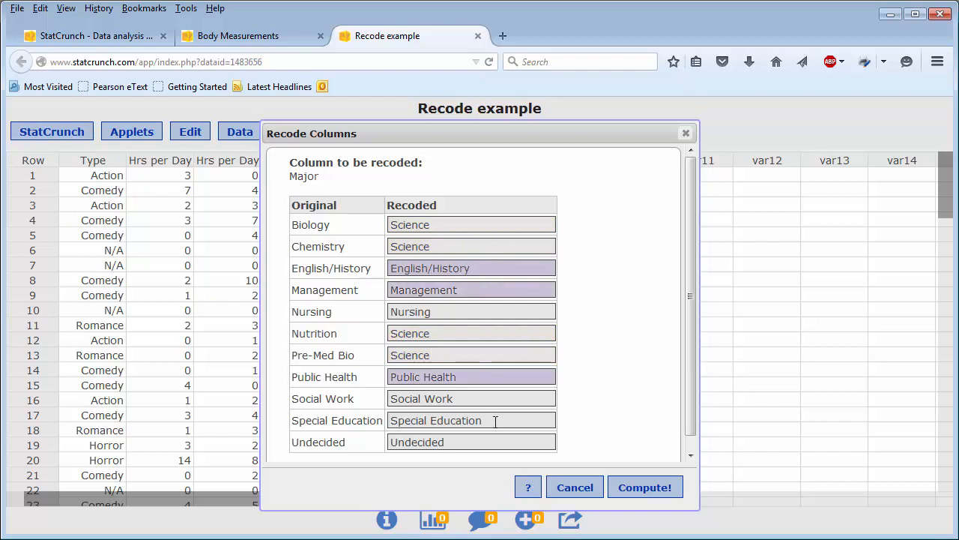
pyautogui.click(503, 444)
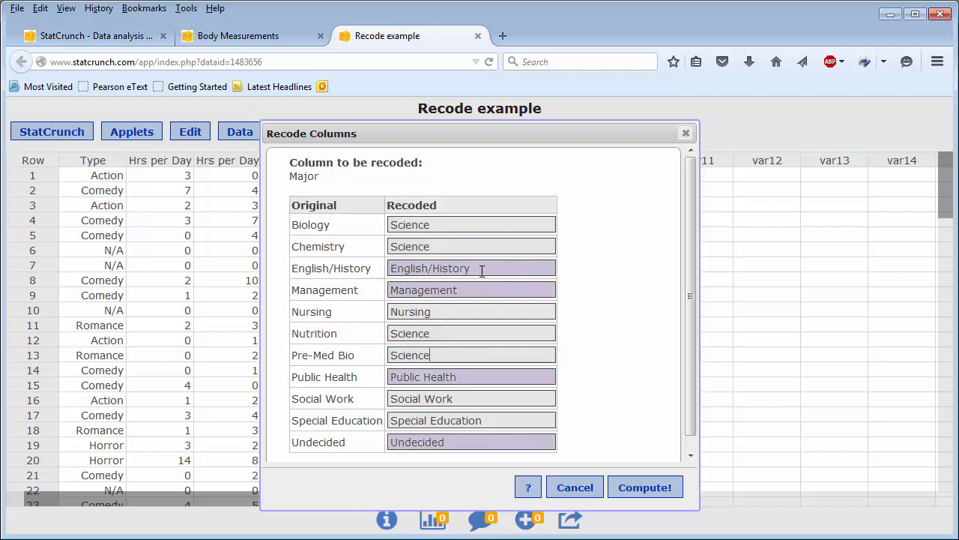
# Recode English/History, Management, Public Health and Undecided as Other and Special Education as Education, and compute the recoded column
pyautogui.moveTo(484, 269); pyautogui.dragTo(392, 271)
pyautogui.write('Other')
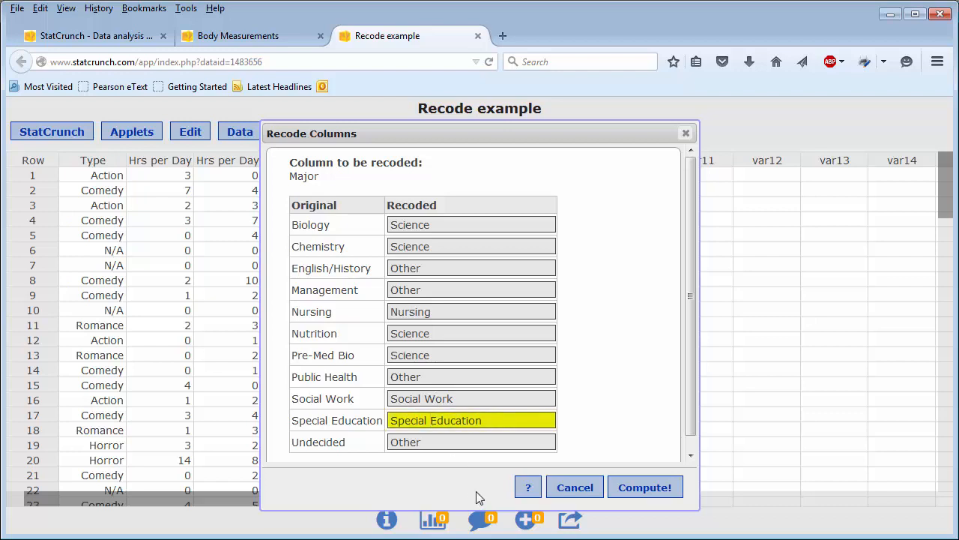
pyautogui.press('BackSpace')
pyautogui.press('BackSpace')
pyautogui.press('BackSpace')
pyautogui.press('BackSpace')
pyautogui.press('BackSpace')
pyautogui.press('BackSpace')
pyautogui.press('BackSpace')
pyautogui.press('BackSpace')
pyautogui.click(664, 488)
pyautogui.moveTo(799, 443); pyautogui.dragTo(453, 254)
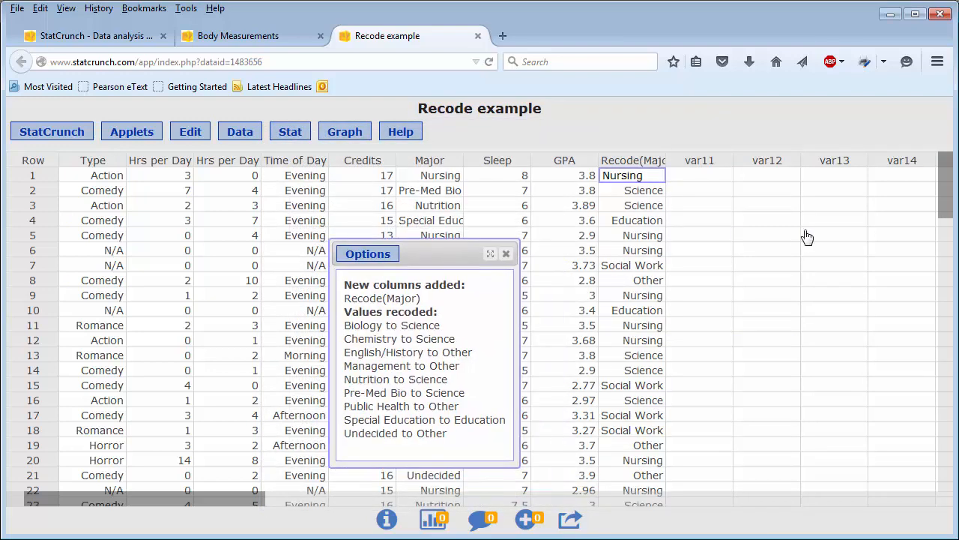
# Create a pie chart with data from the Recode(Major) column
pyautogui.click(343, 134)
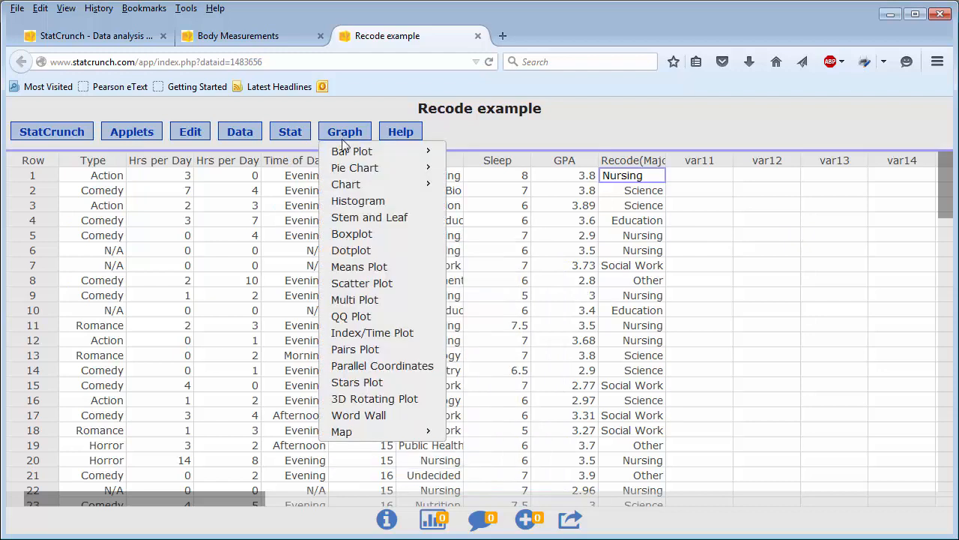
pyautogui.moveTo(349, 170)
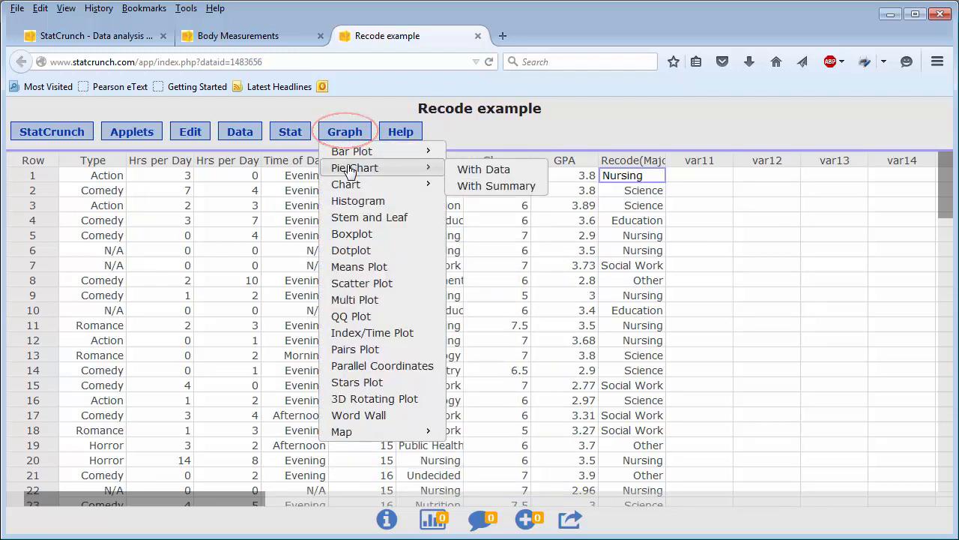
pyautogui.click(522, 174)
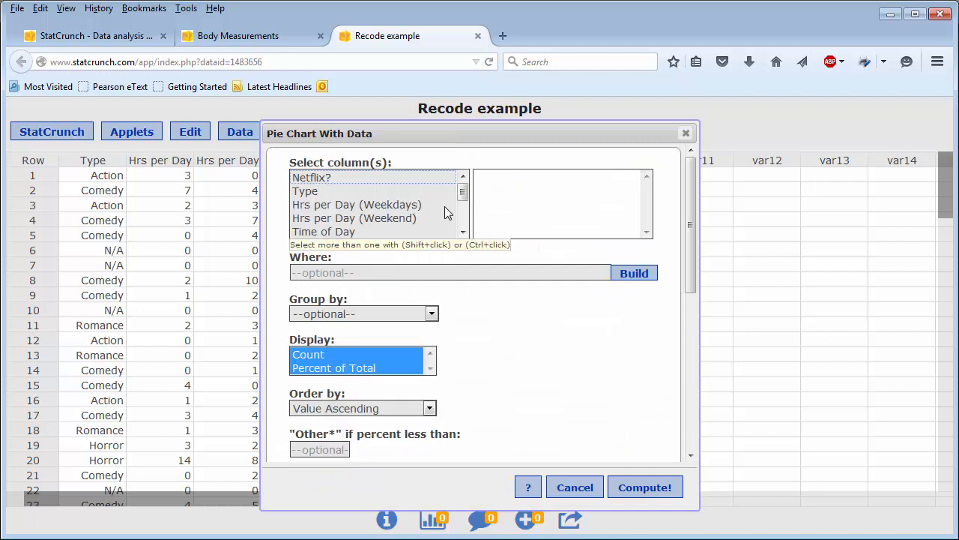
pyautogui.scroll(-5, 458, 192)
pyautogui.click(384, 232)
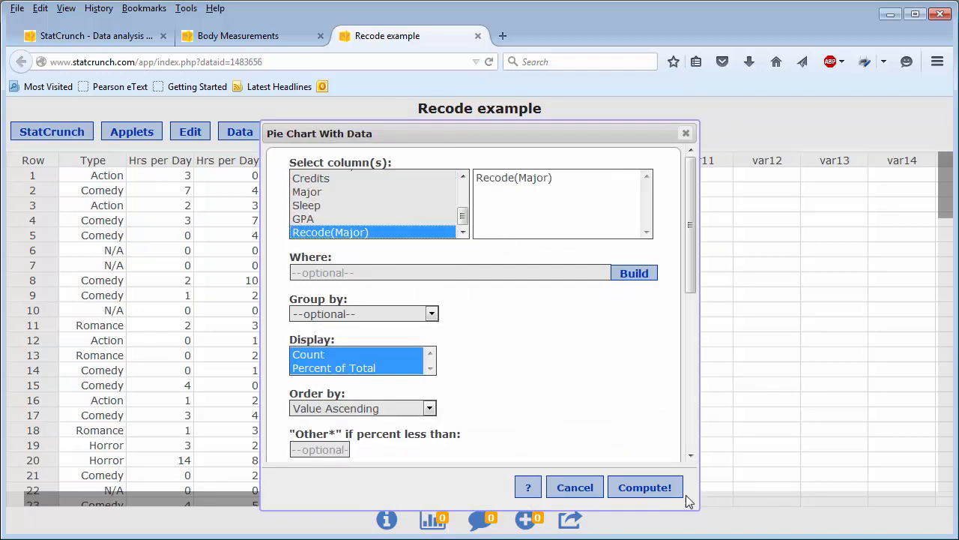
pyautogui.click(664, 488)
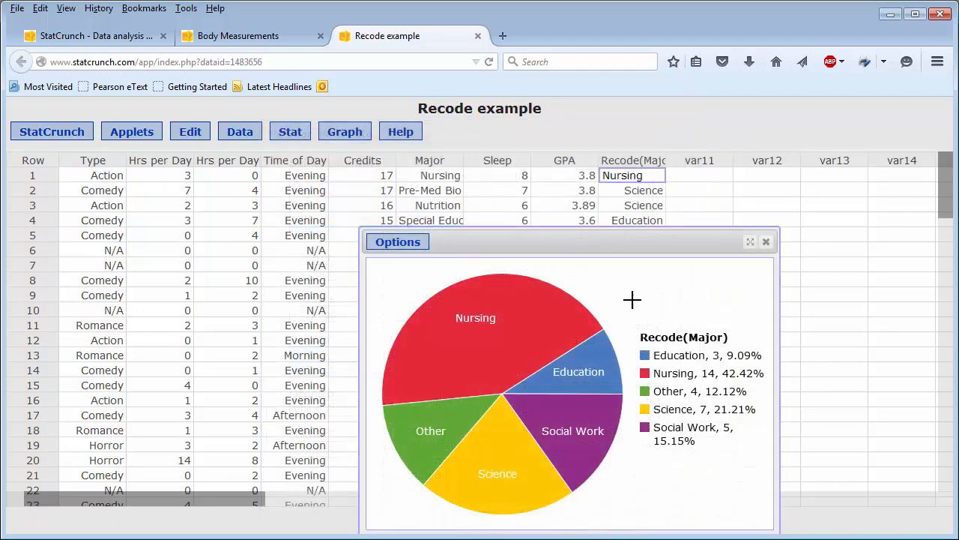